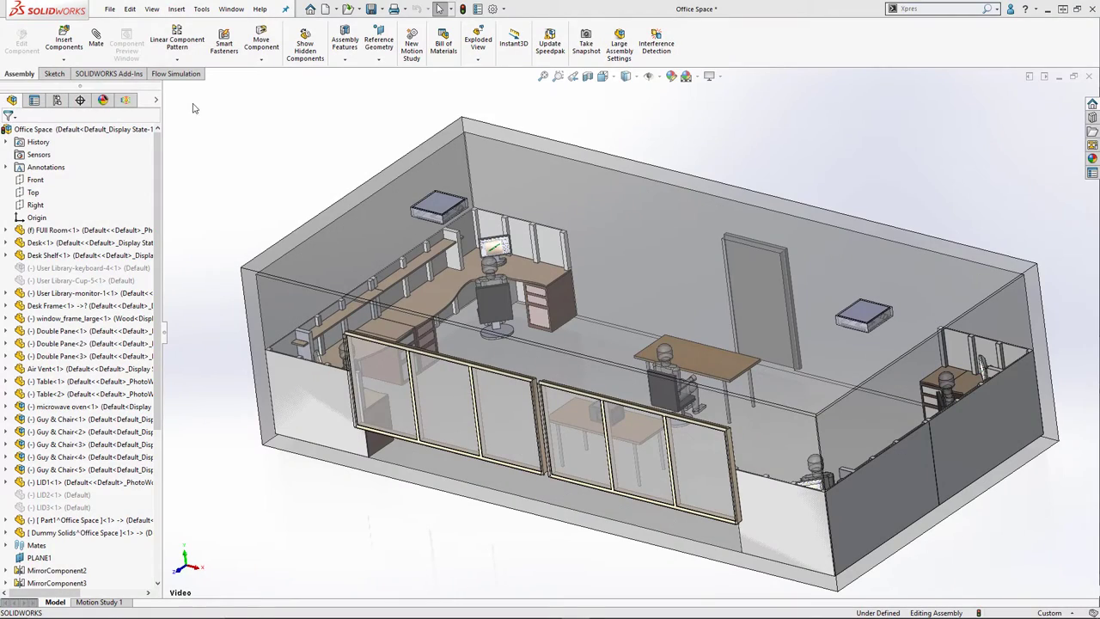
- Switch to the Top view and show the occupant name annotations
key("space")
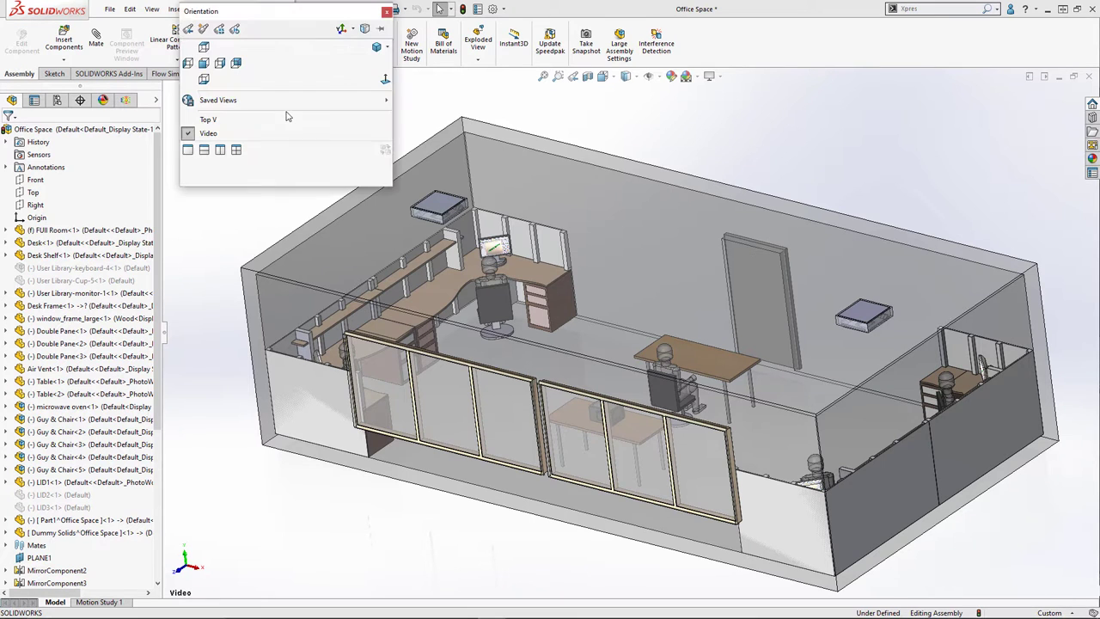
left_click(288, 118)
left_click(659, 77)
left_click(650, 173)
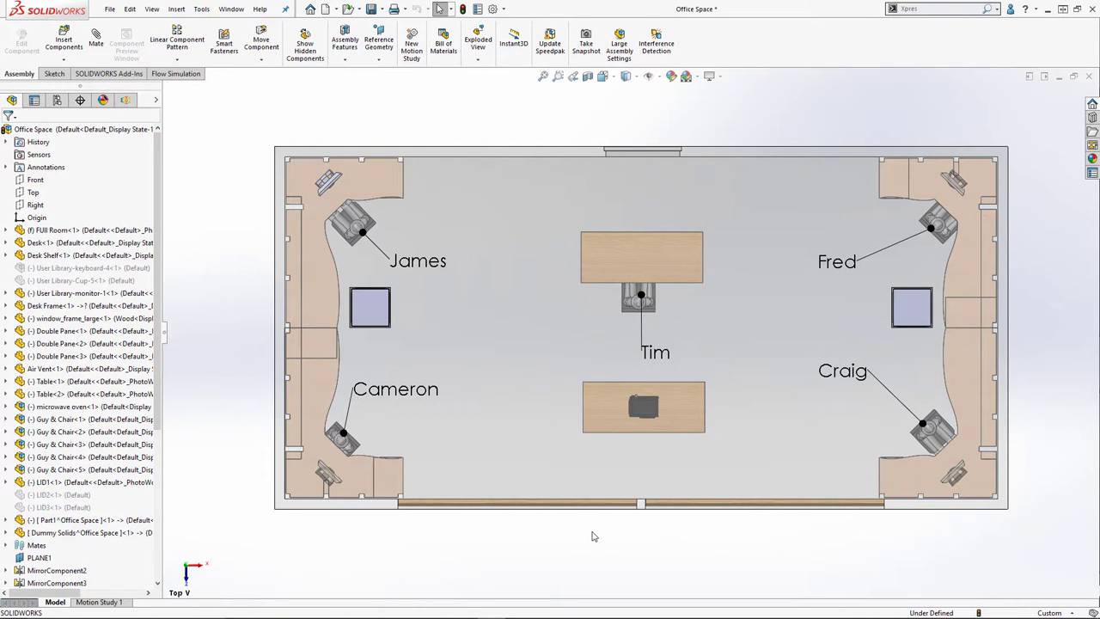
- Return to the saved Video view and start the Flow Simulation project Wizard
key("space")
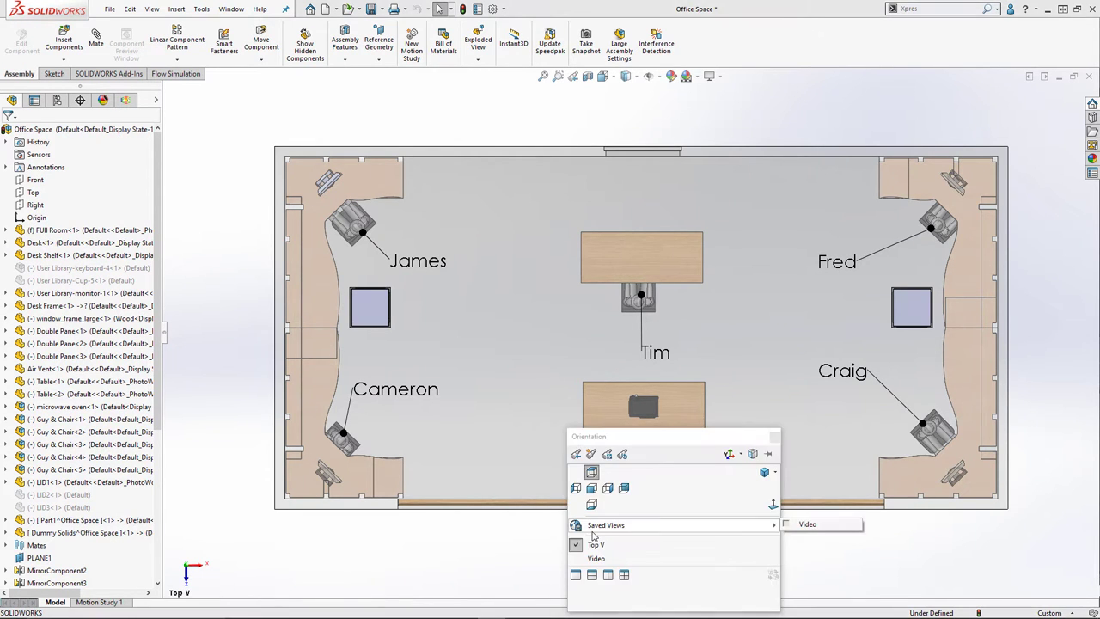
left_click(619, 524)
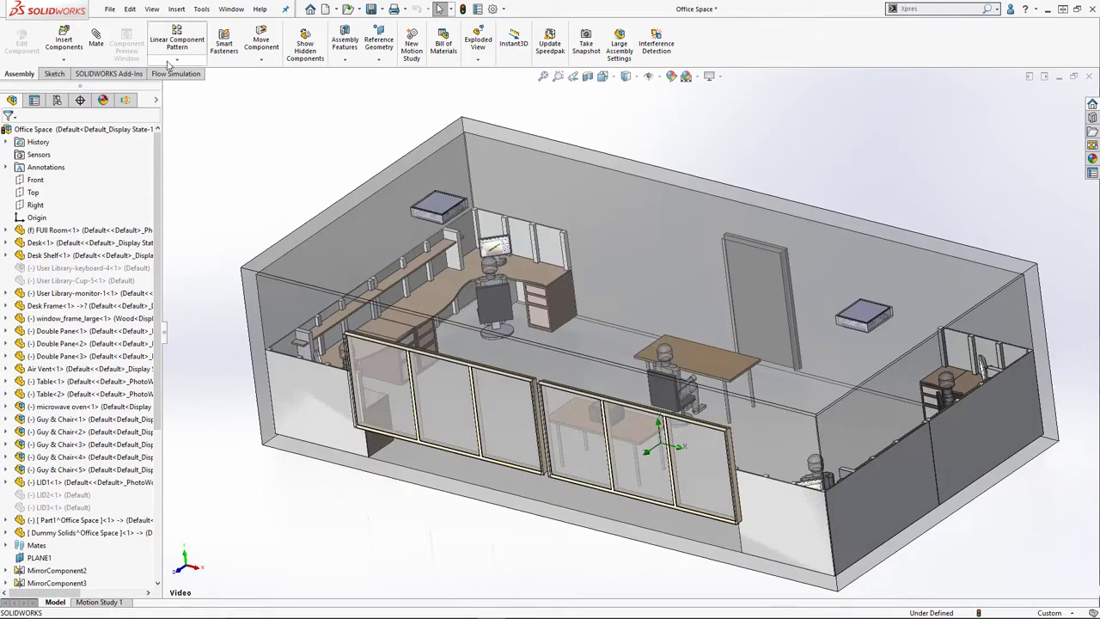
left_click(177, 73)
left_click(27, 34)
- Name the project Office and enable heat conduction and Discrete Ordinates radiation
type("Office")
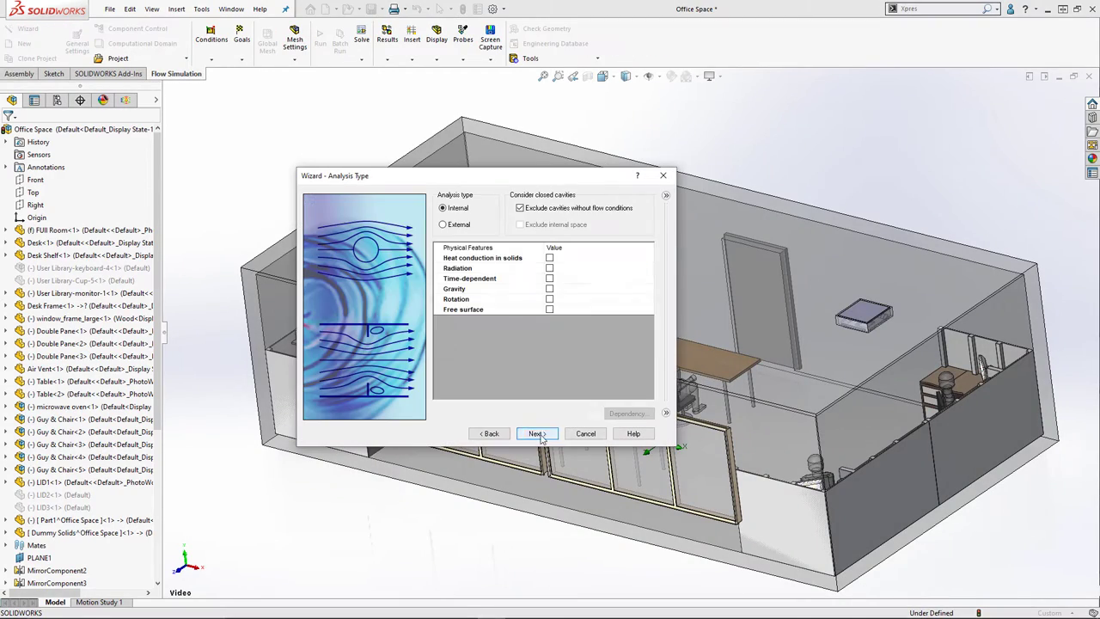
left_click(549, 258)
left_click(550, 278)
left_click(579, 289)
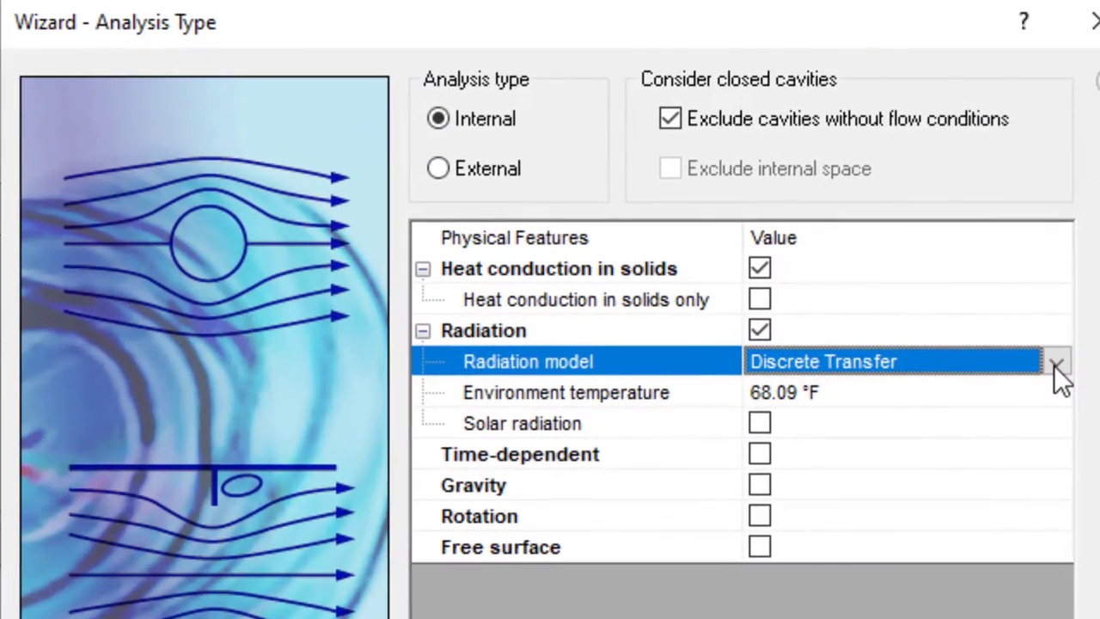
left_click(1056, 362)
left_click(1040, 417)
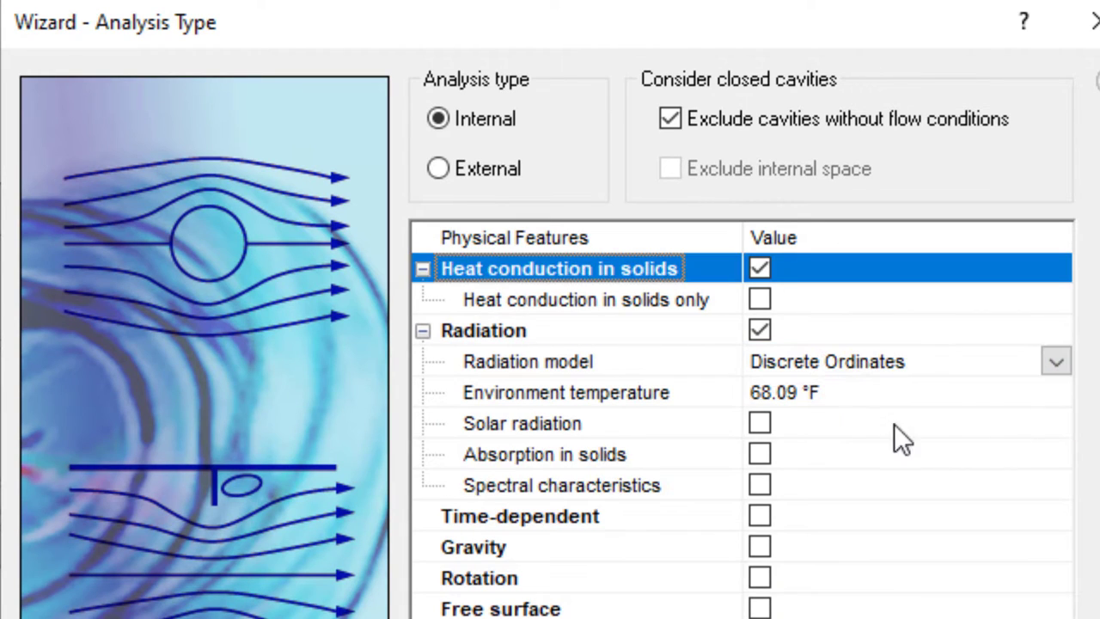
- Enable solar radiation for Denver, CO on 07/01 at 09:00:00 and finish the wizard
left_click(761, 422)
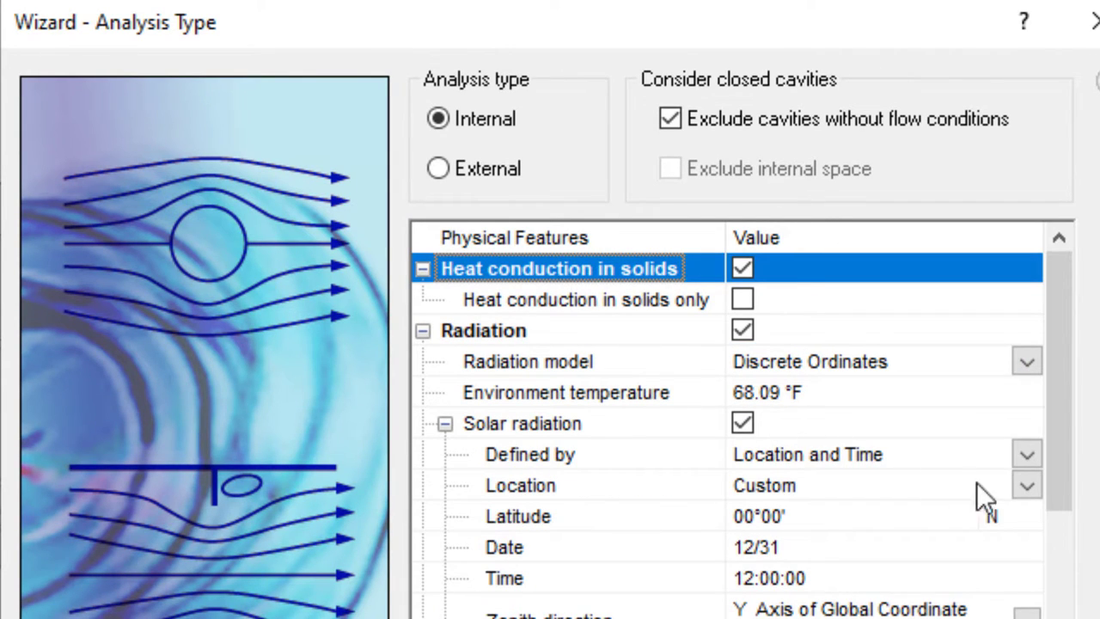
left_click(1032, 488)
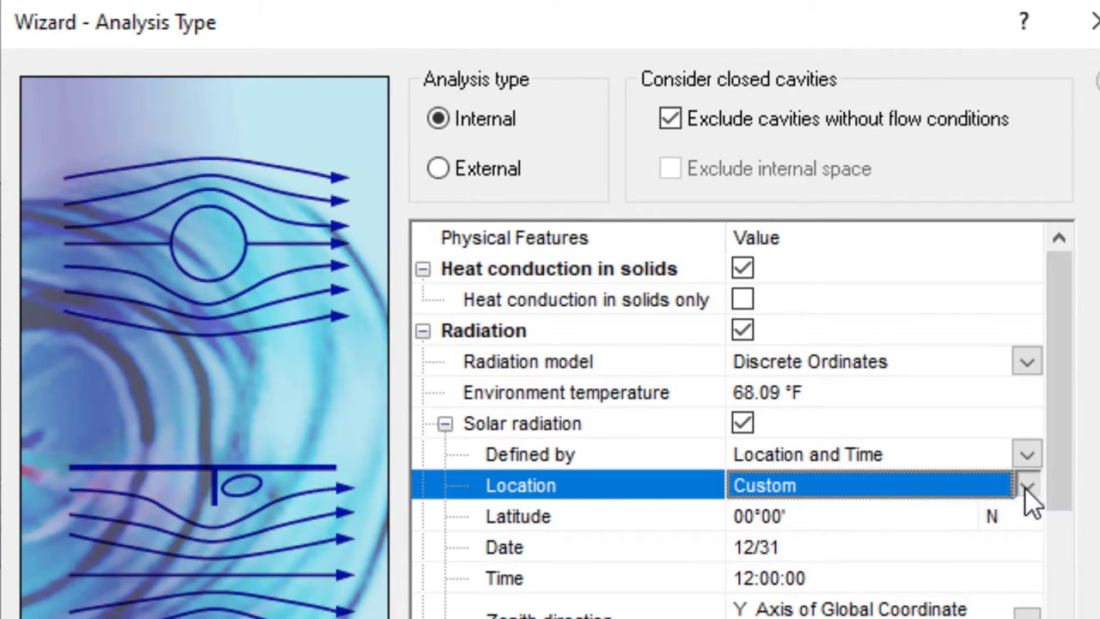
left_click(1030, 487)
scroll(1032, 562, "down", 2)
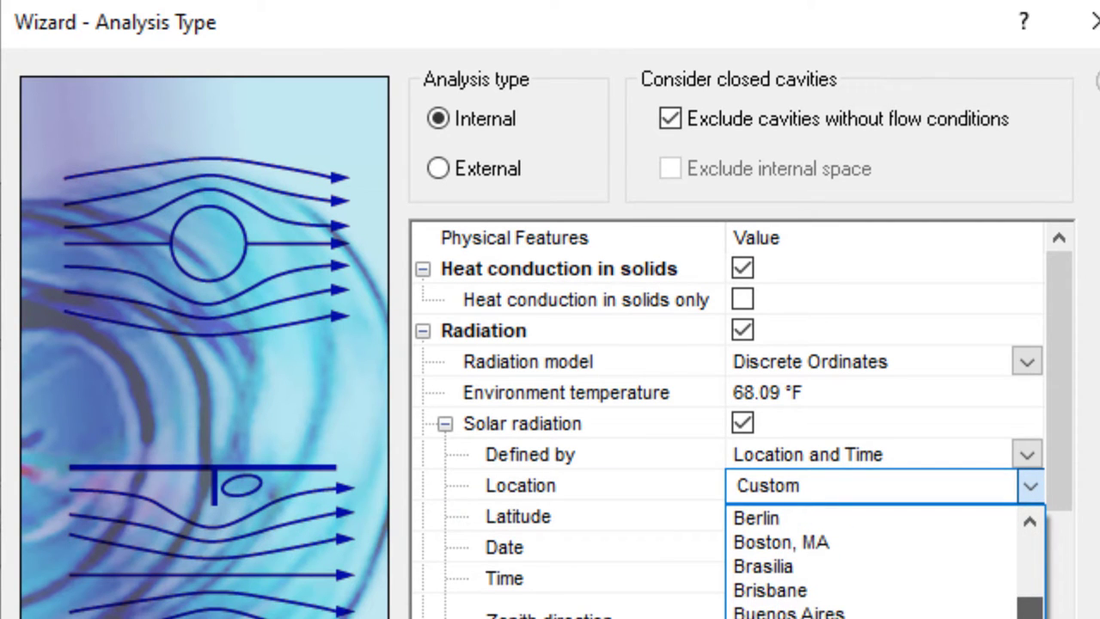
left_click(886, 618)
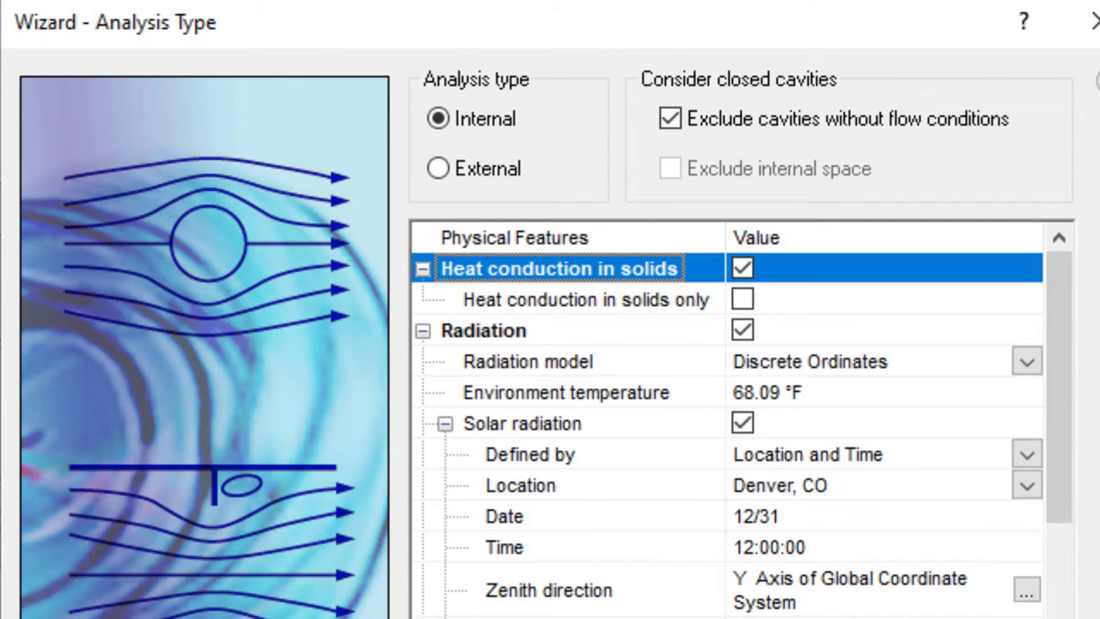
left_click(747, 513)
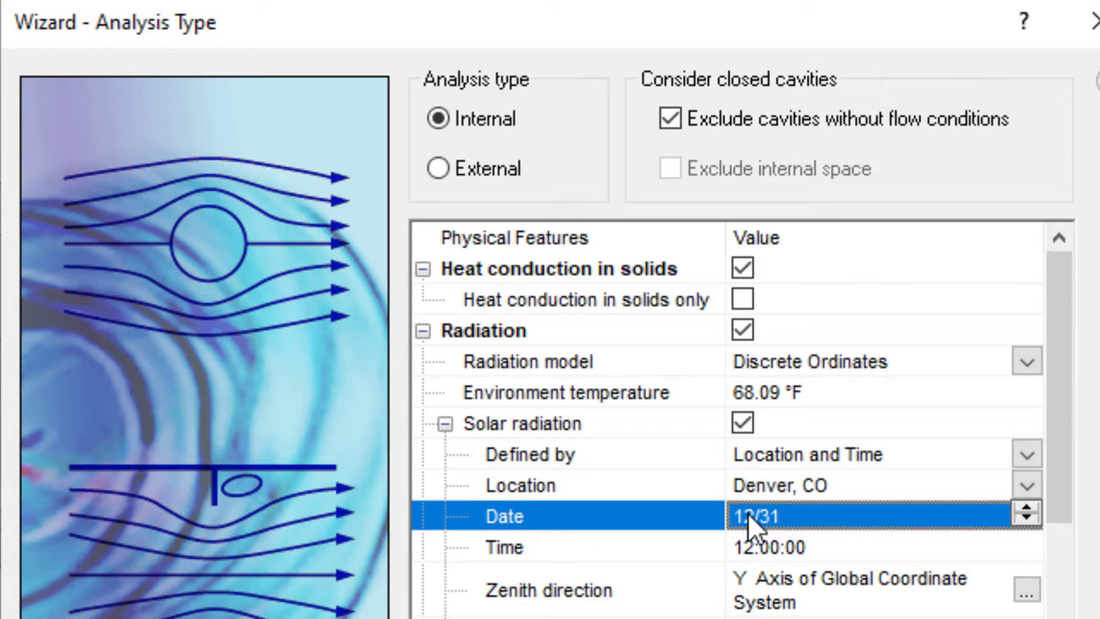
type("0631")
left_click(762, 543)
type("09")
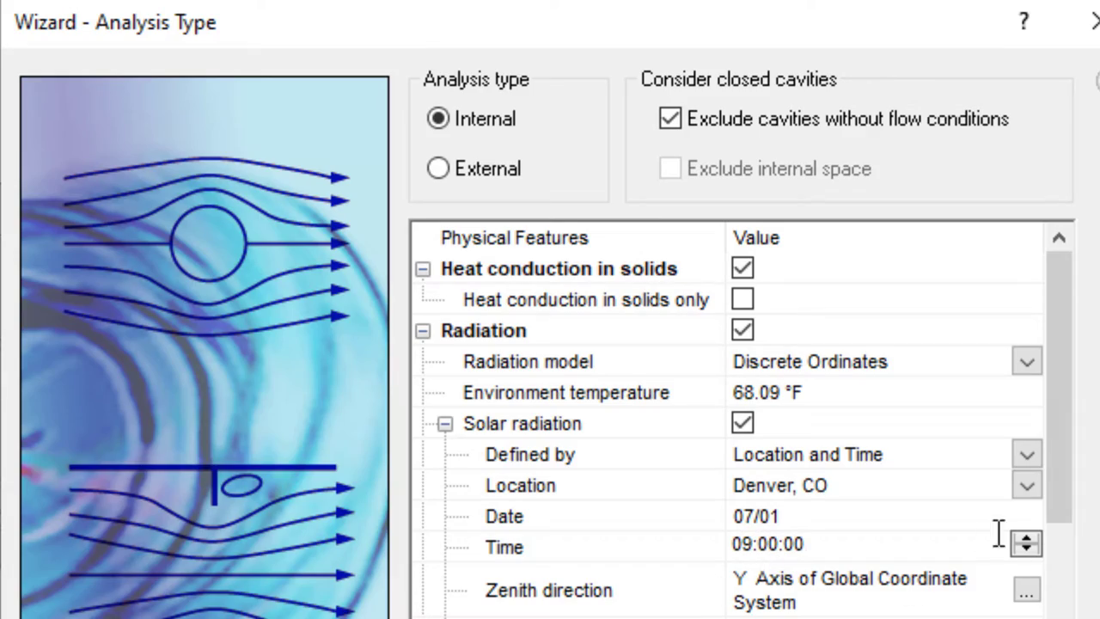
left_click_drag(1064, 503, 1065, 575)
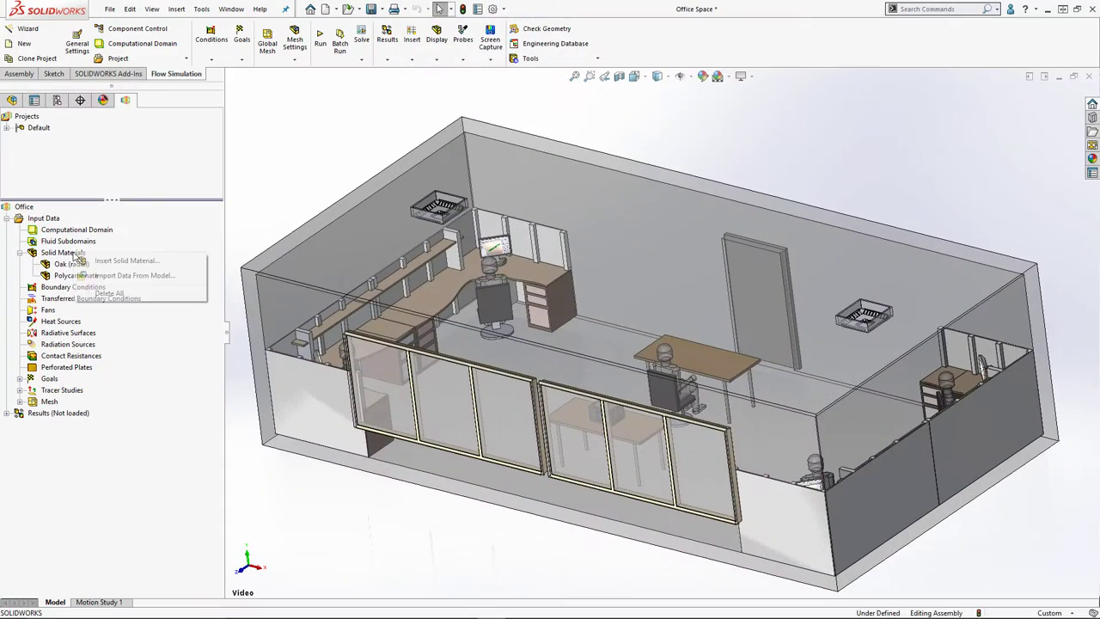
- Assign the user-defined absorptive Glass material to all six Double Pane window parts
left_click(270, 258)
left_click(387, 394)
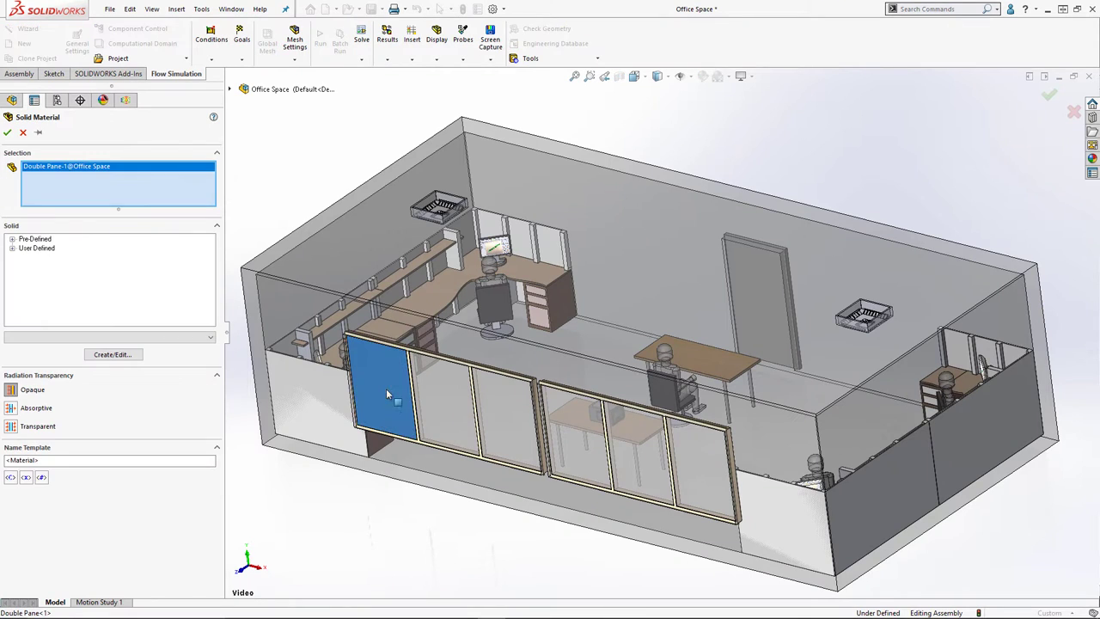
left_click(451, 401)
left_click(508, 414)
left_click(593, 428)
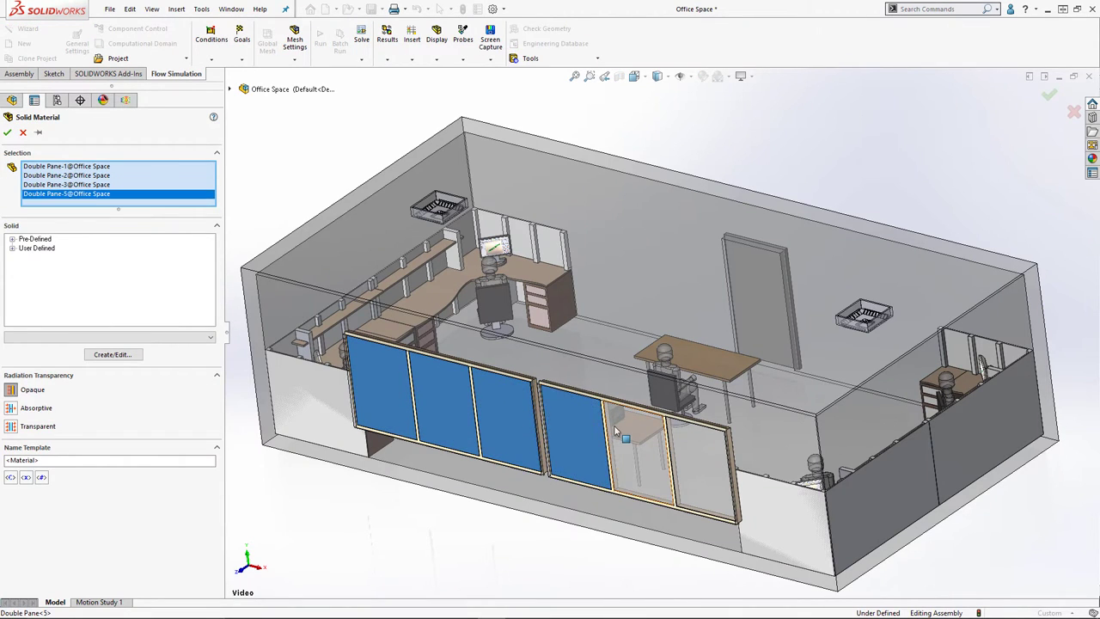
left_click(640, 446)
left_click(701, 462)
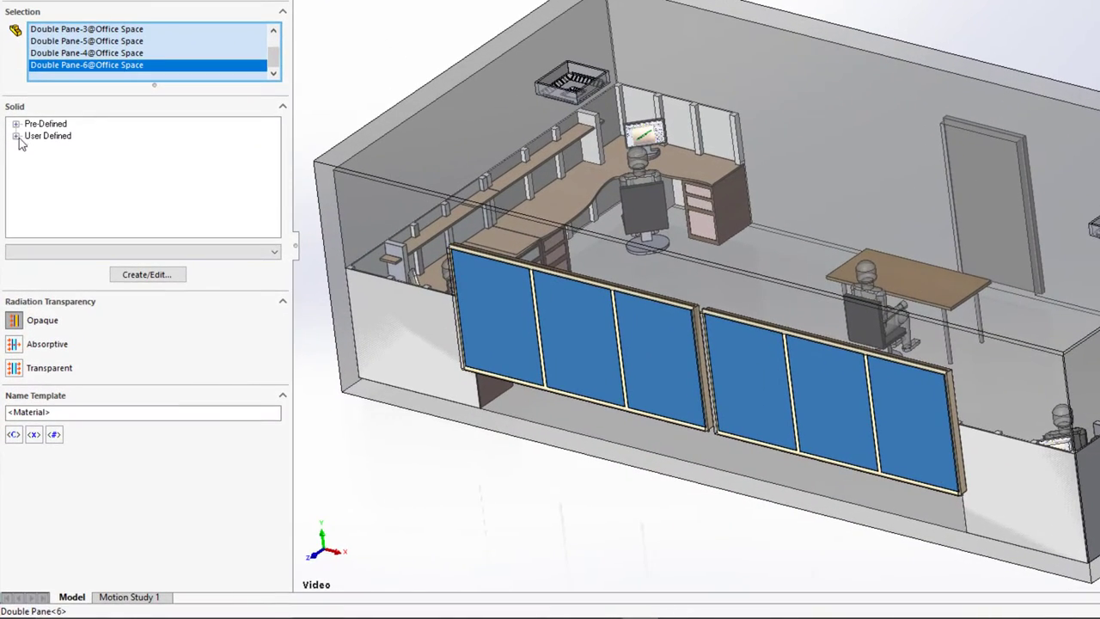
left_click(15, 136)
left_click(45, 196)
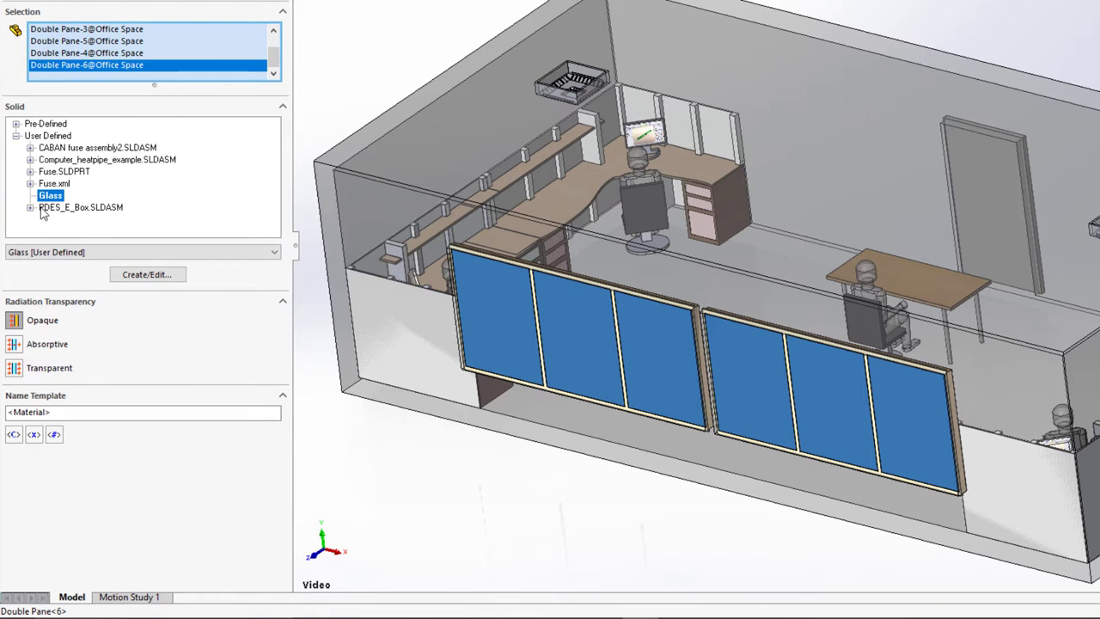
left_click(15, 345)
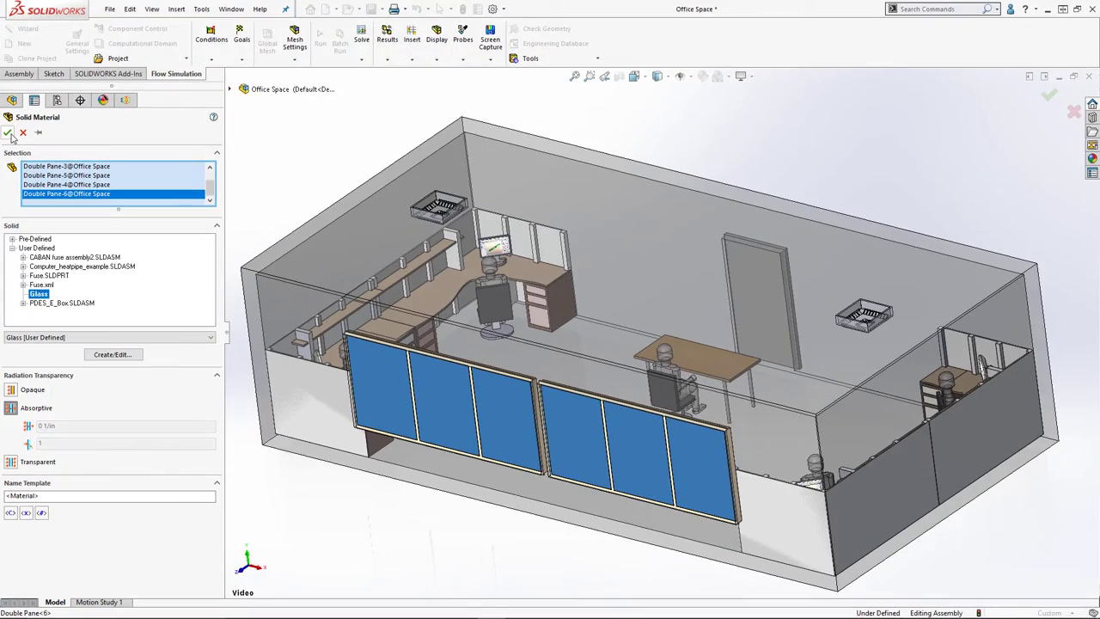
left_click(8, 134)
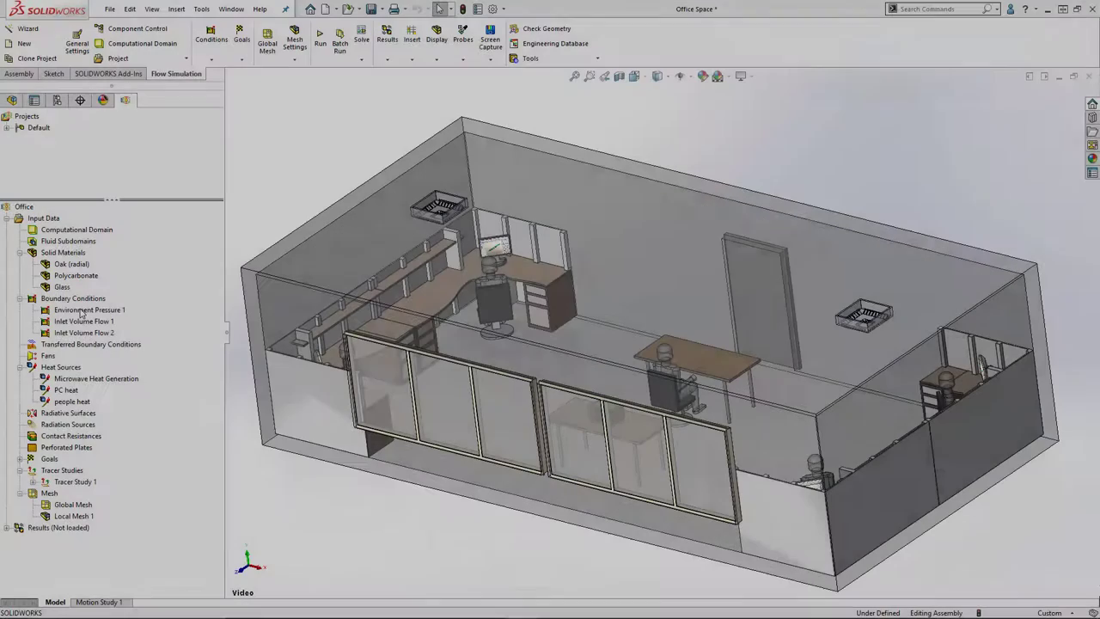
- Preview callouts for environment pressure, both inlet flows, and the microwave, PC and people heat sources
left_click(86, 310)
left_click(86, 321, "ctrl")
left_click(91, 333, "ctrl")
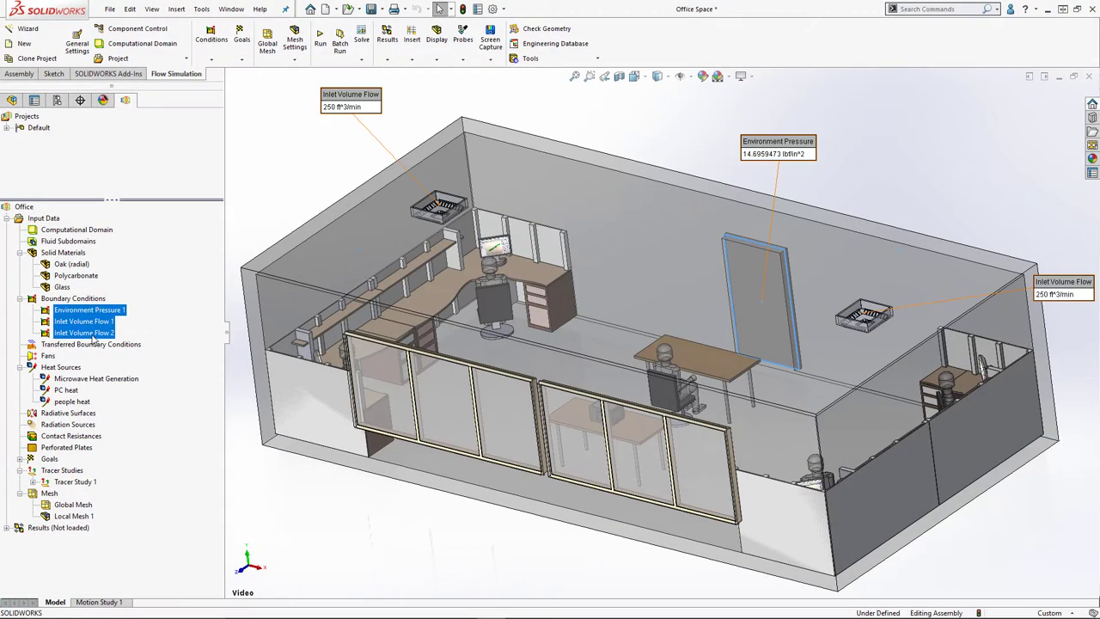
left_click(311, 508)
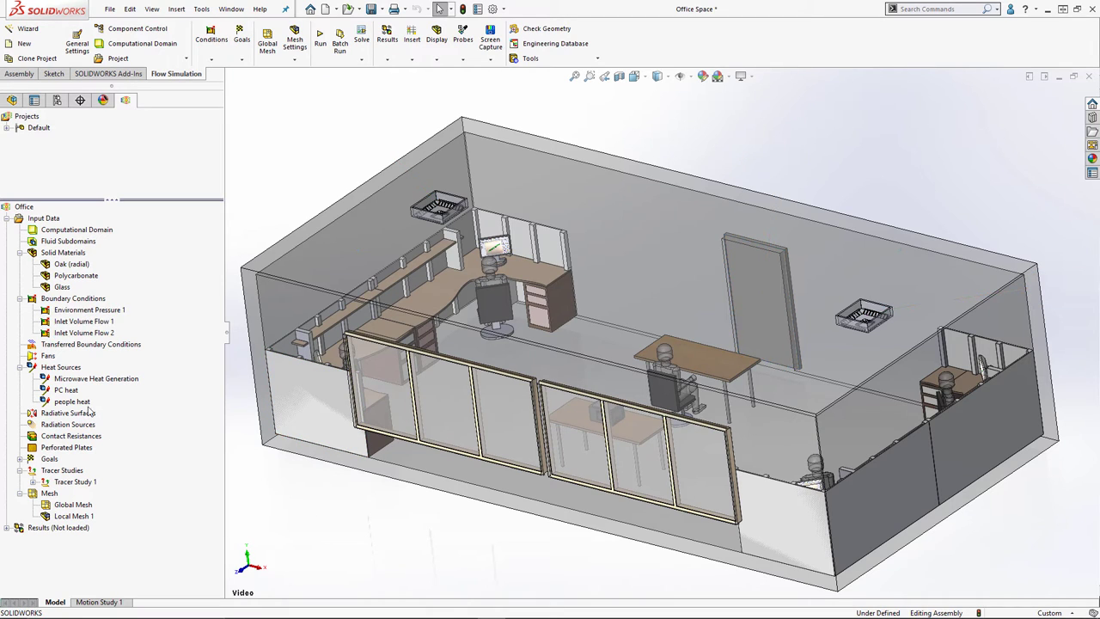
left_click(81, 379)
left_click(76, 391, "ctrl")
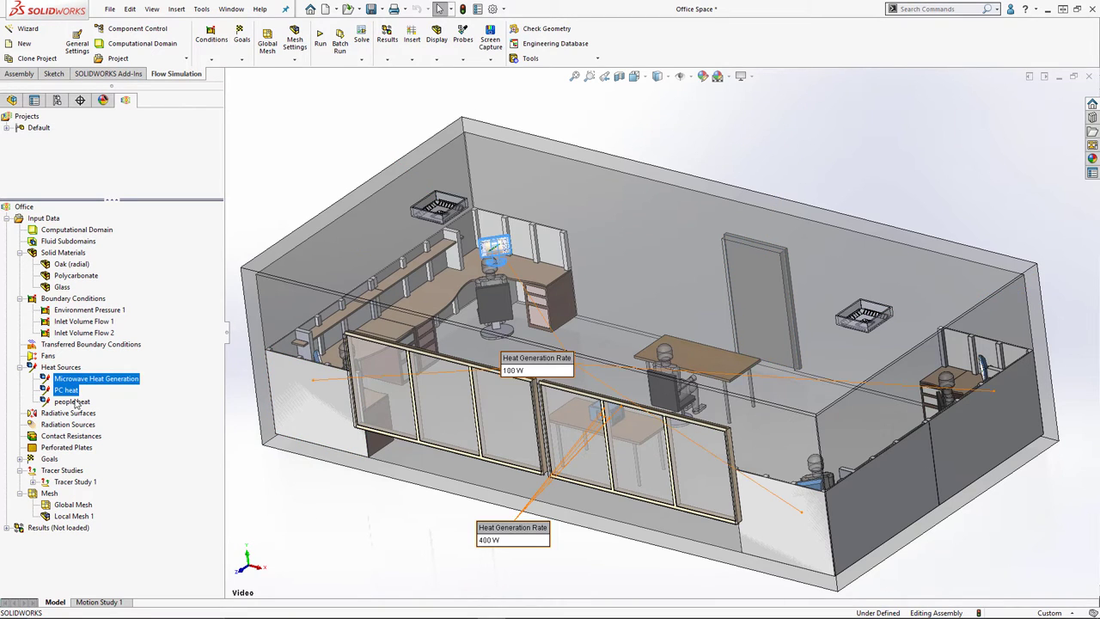
left_click(72, 401, "ctrl")
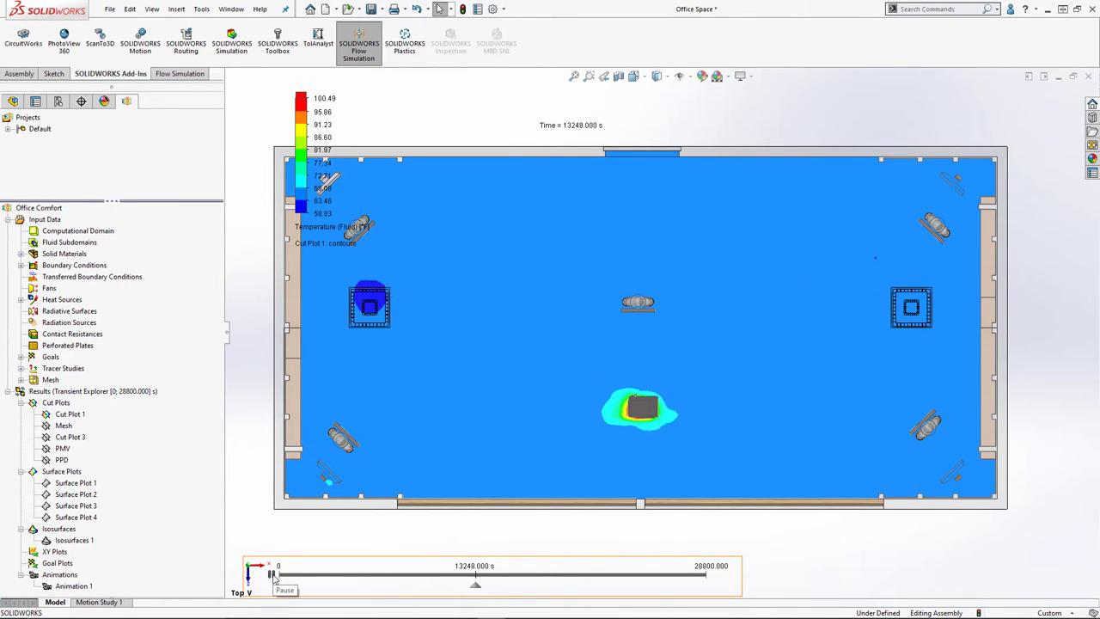
- Pause the temperature animation at 28800 s and switch to the Video view
left_click(272, 575)
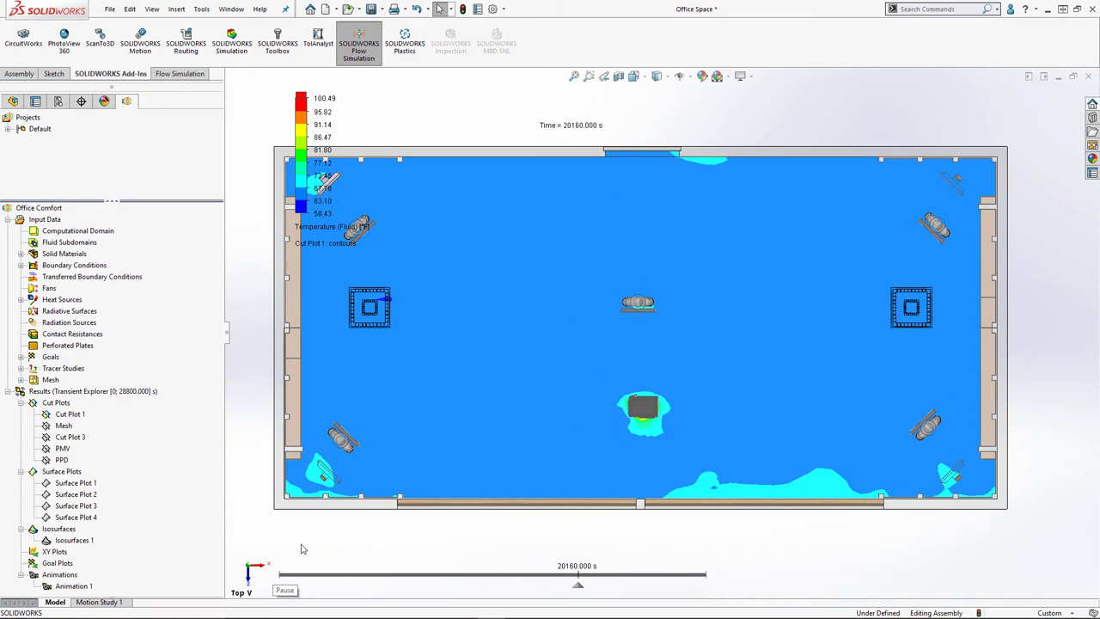
key("space")
left_click(303, 554)
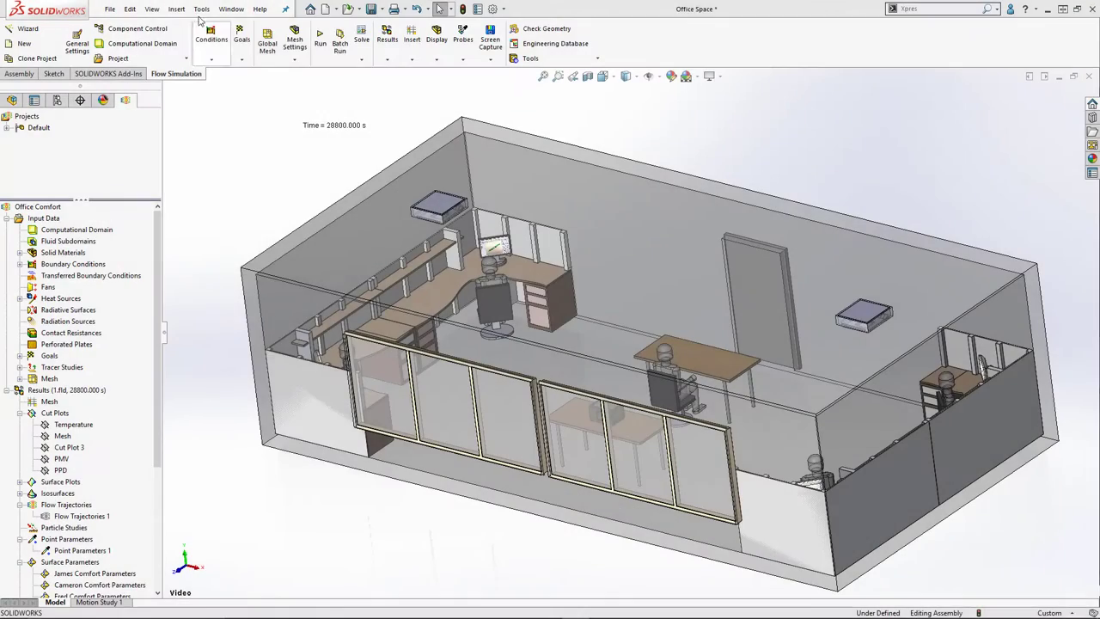
- Accept the default comfort reference parameters: 70 W/m^2, 0 W/m^2, 0.11 K*m^2/W, 55 %
left_click(201, 9)
mouse_move(225, 66)
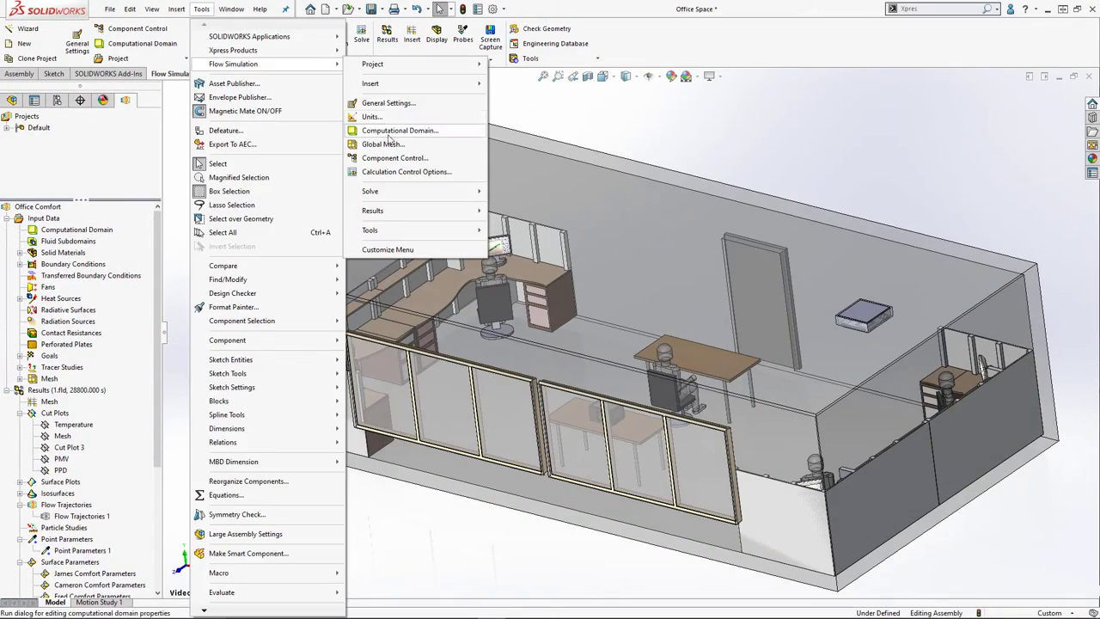
mouse_move(399, 212)
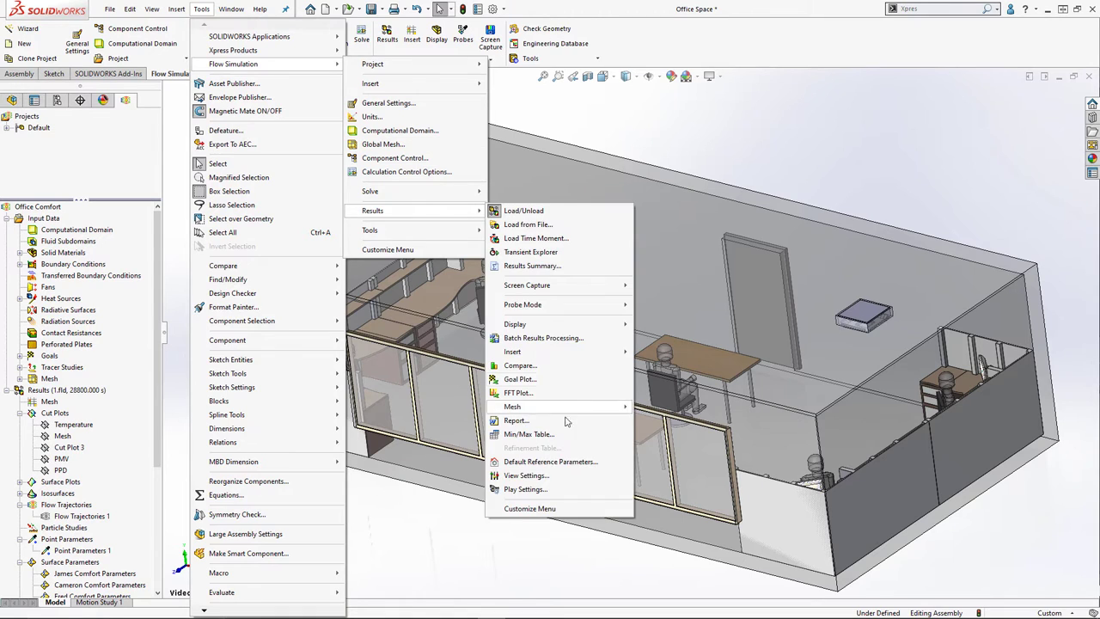
left_click(550, 462)
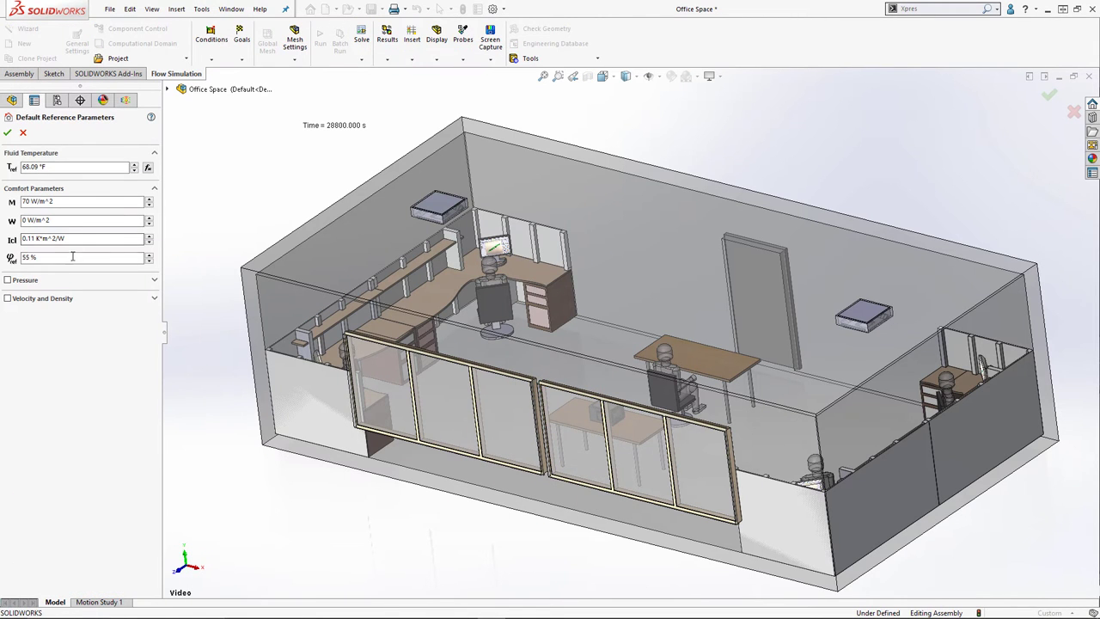
left_click(8, 133)
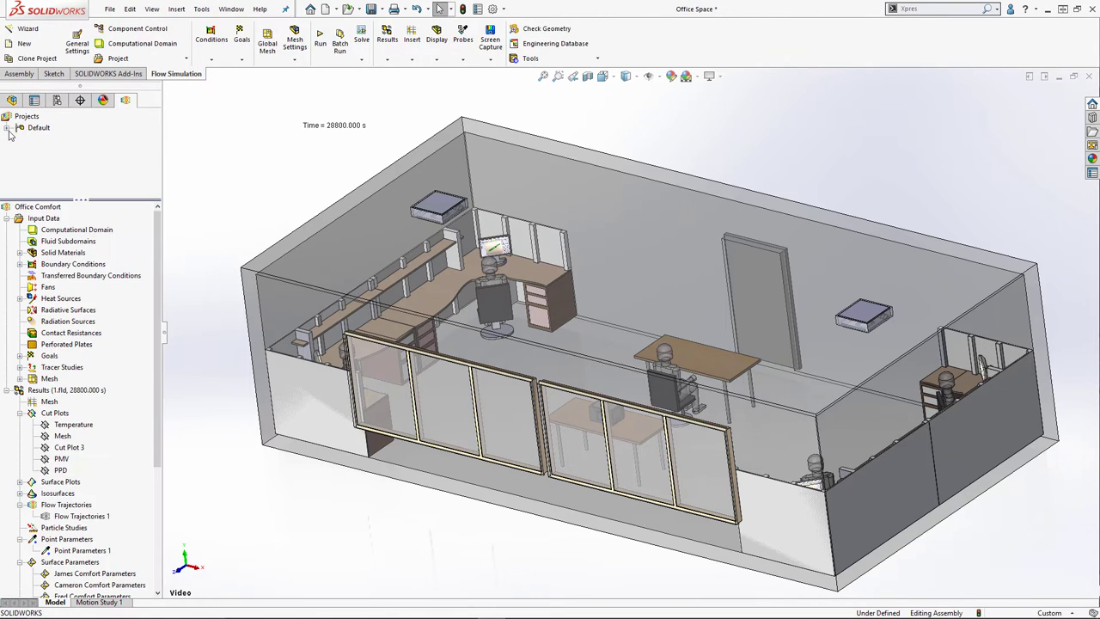
- Enable Calculate Comfort Parameters in the Calculation Control Options solving settings
right_click(46, 221)
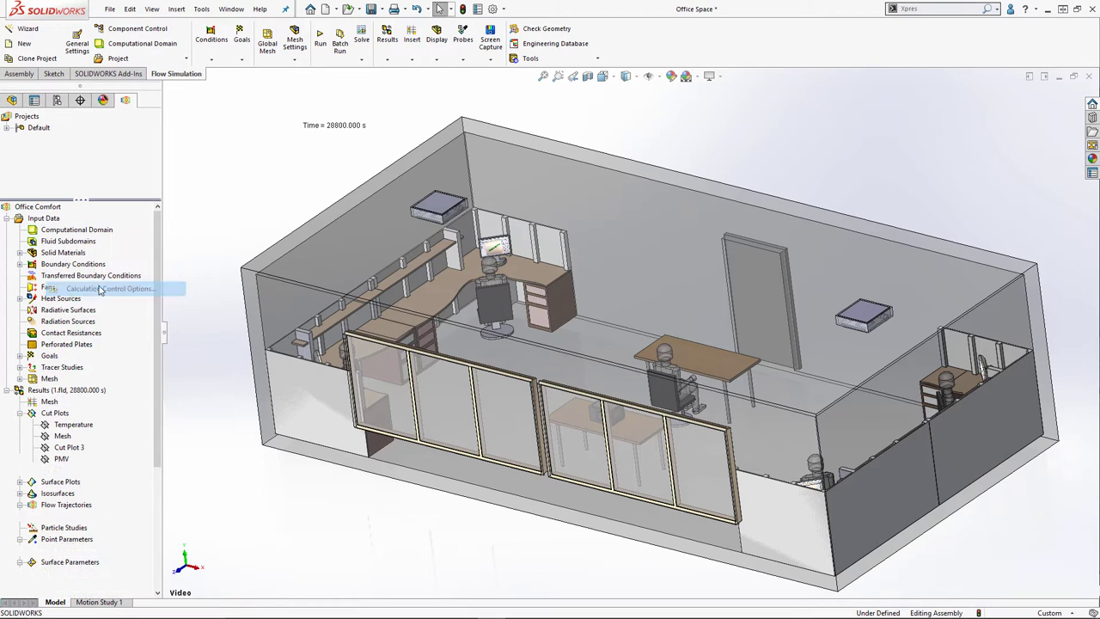
left_click(94, 288)
left_click(470, 226)
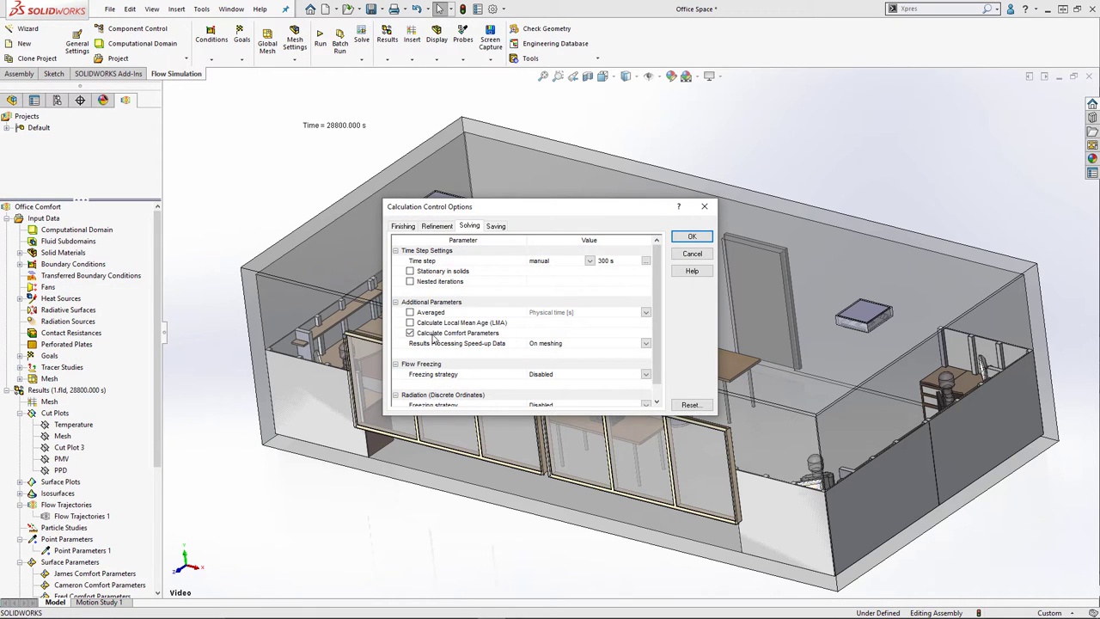
left_click(690, 237)
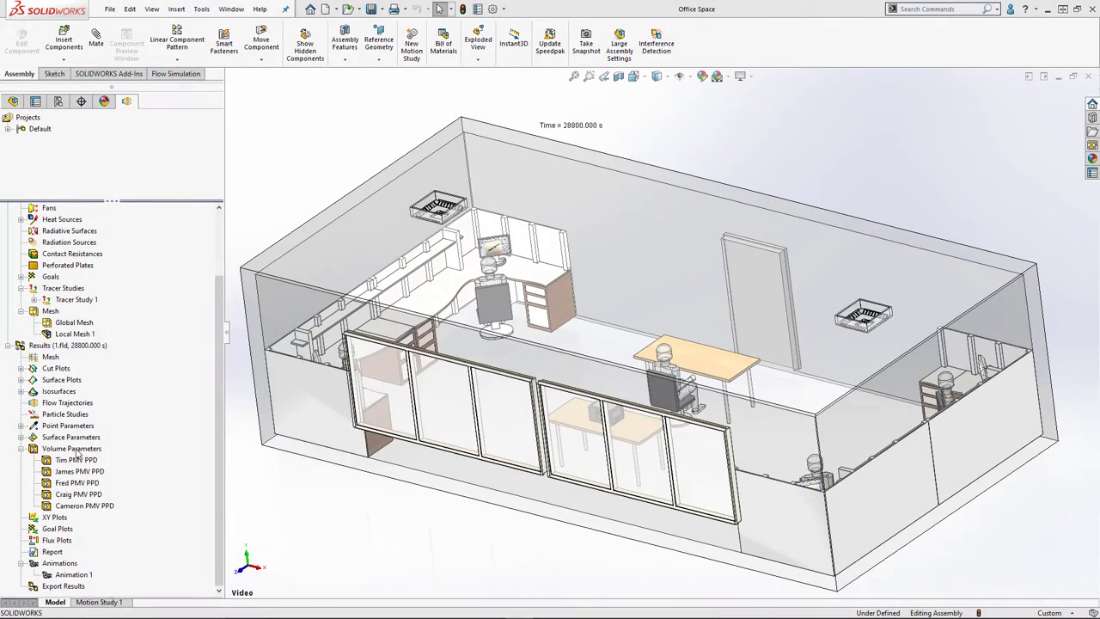
- Show every occupant's PMV/PPD volume parameter table on the office model
right_click(78, 450)
left_click(129, 488)
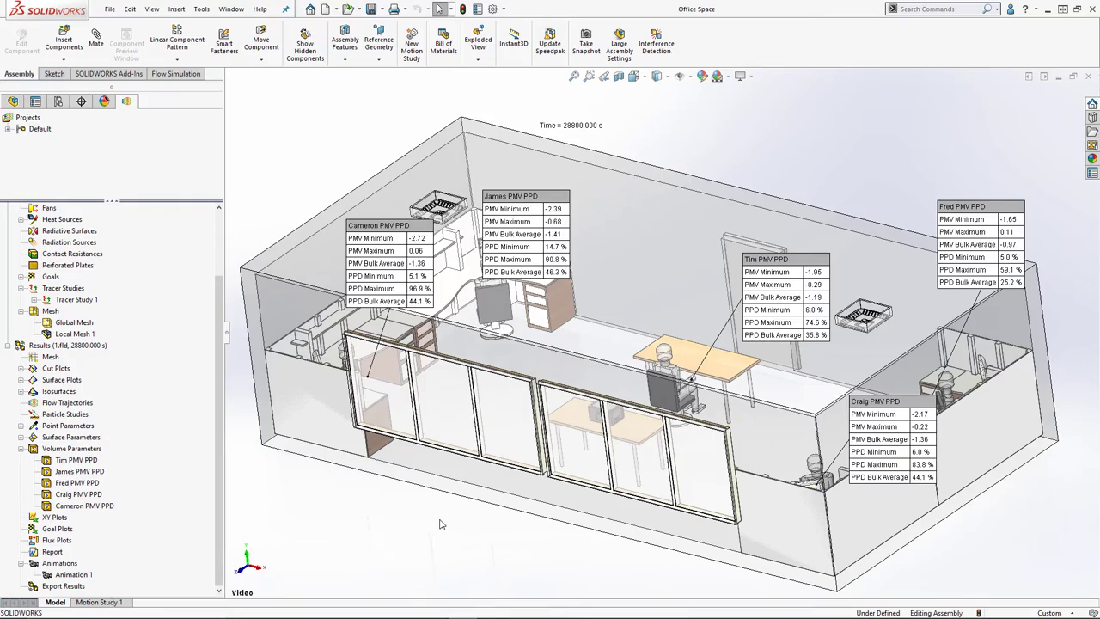
middle_click_drag(439, 524, 425, 550)
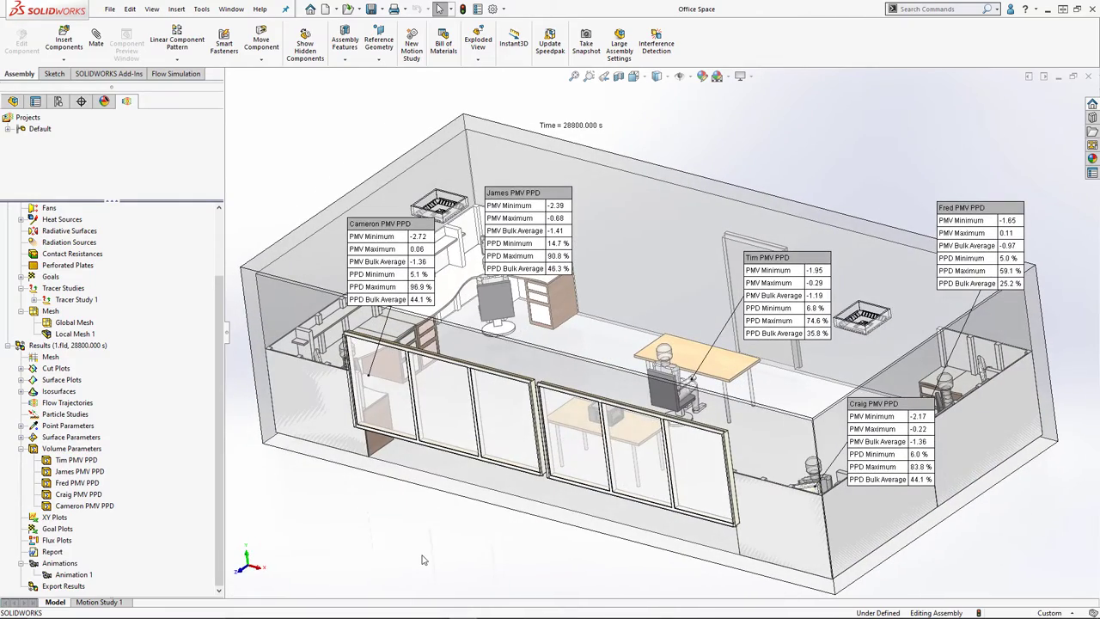
- Switch to the Top view and display the PMV cut plot contours
key("space")
left_click(428, 554)
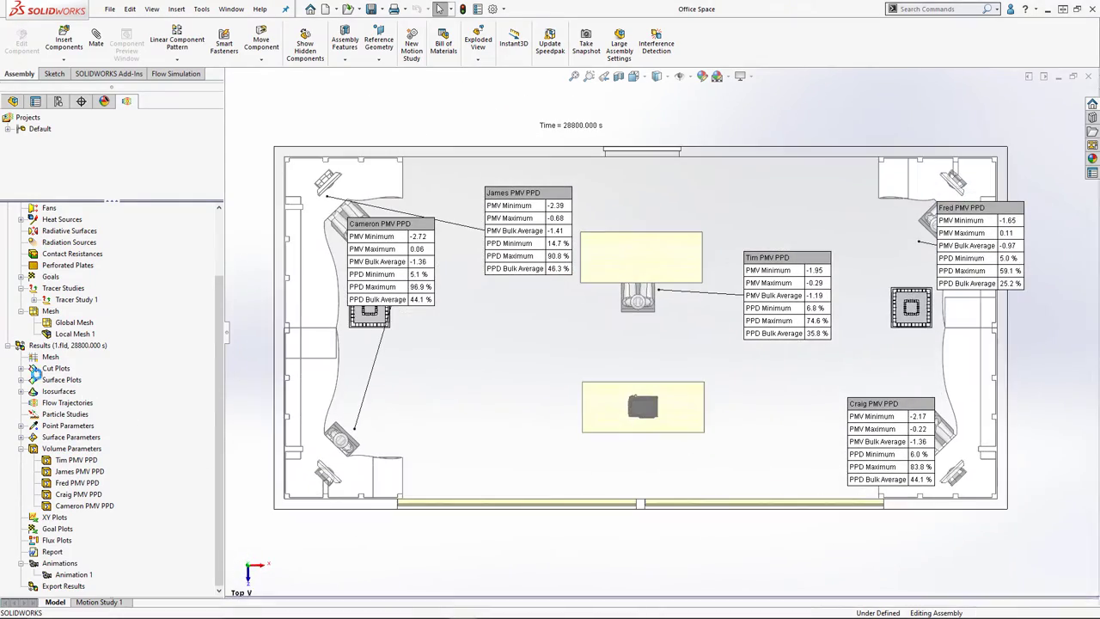
left_click(21, 368)
right_click(62, 416)
left_click(95, 434)
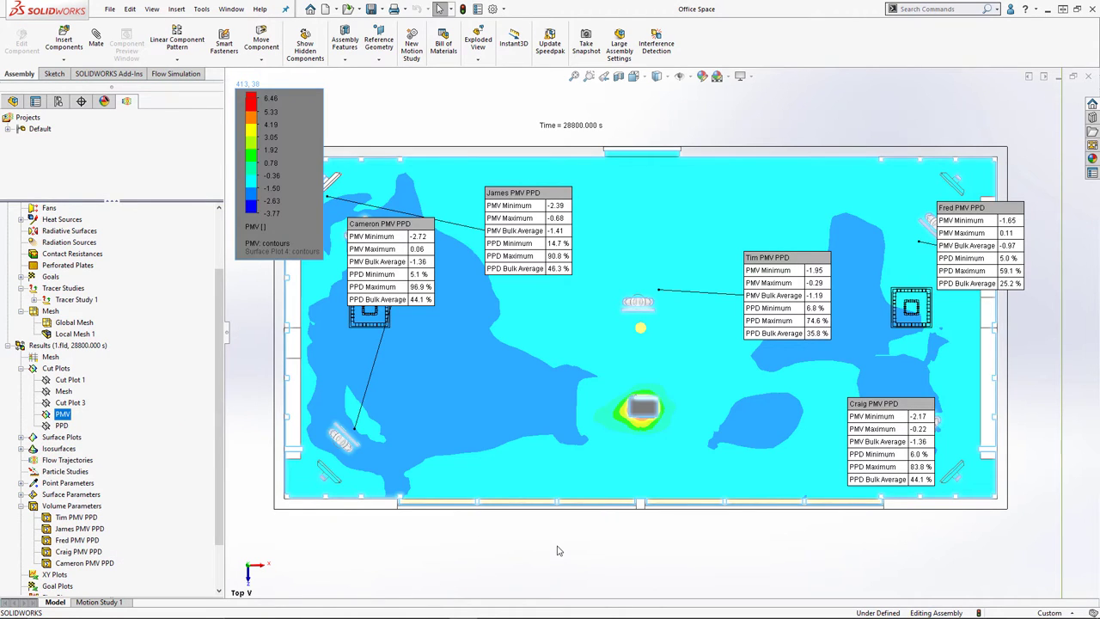
left_click(557, 551)
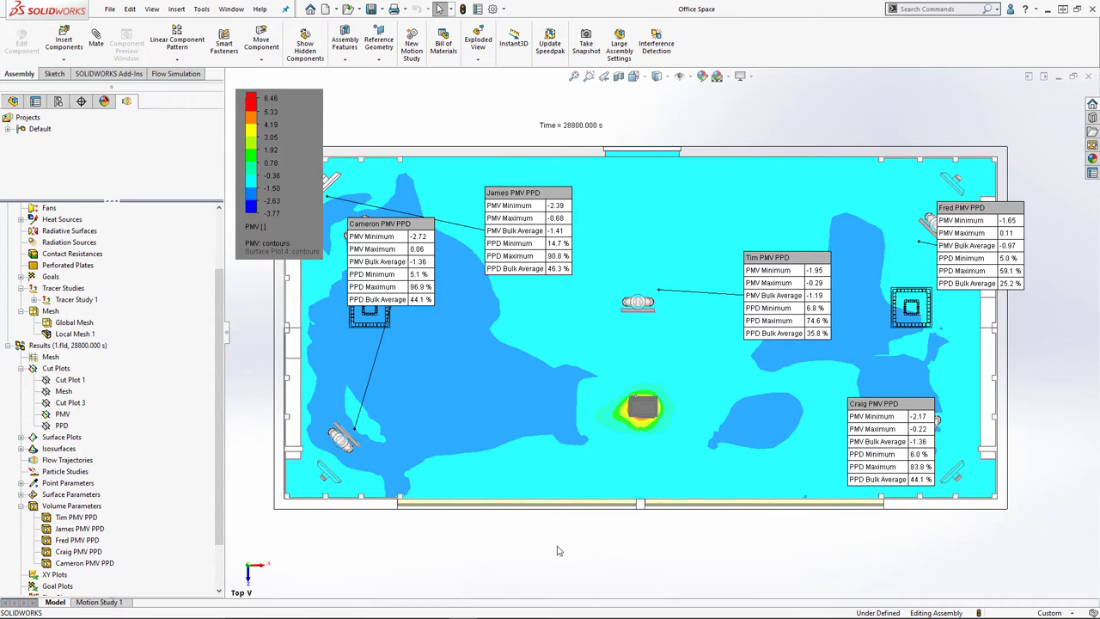
- Return to the Video view and hide the PMV cut plot
key("space")
double_click(567, 560)
right_click(62, 418)
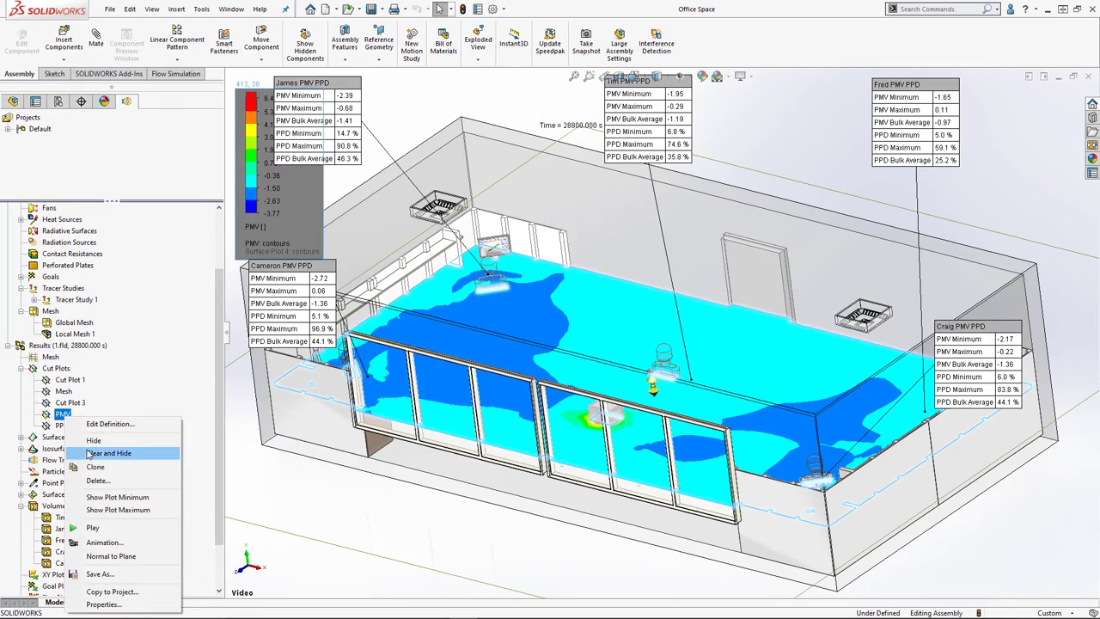
left_click(111, 439)
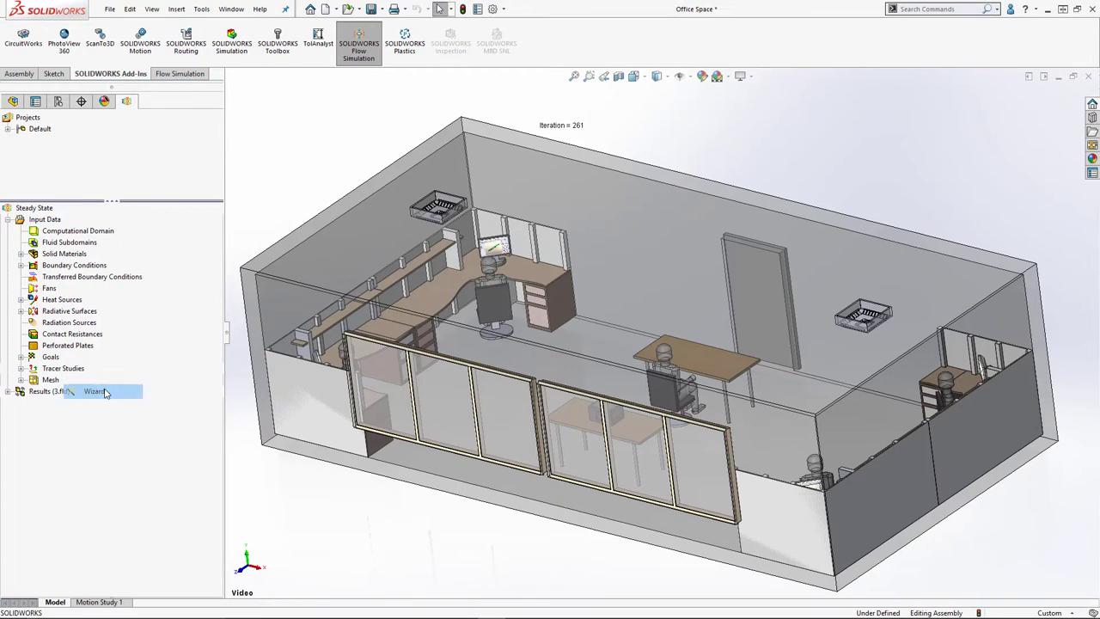
- Start a tracer study Wizard and add Fish Smell to the tracer list
left_click(104, 393)
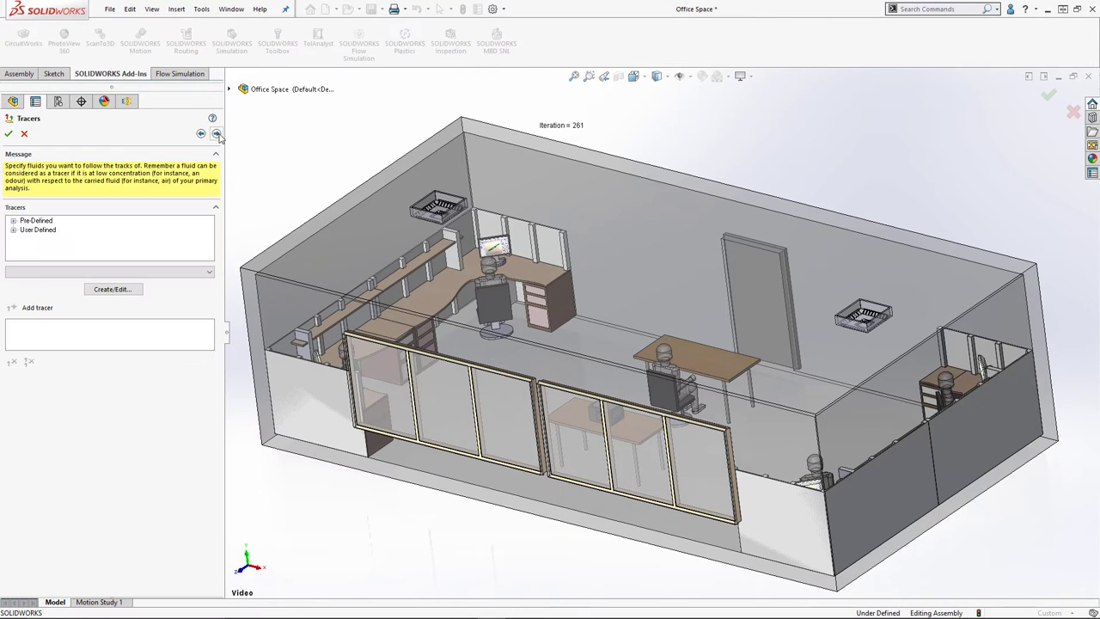
left_click(24, 240)
left_click(68, 248)
left_click(12, 308)
- Set the microwave's front face as the Fish Smell surface source and run the study
left_click(217, 135)
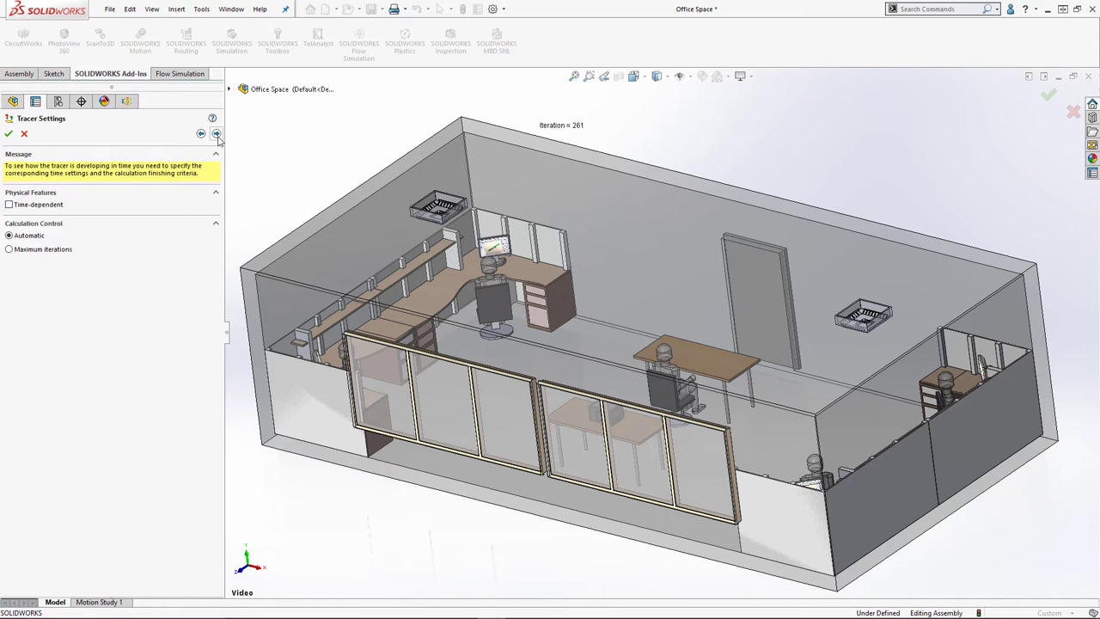
left_click(217, 135)
left_click(217, 135)
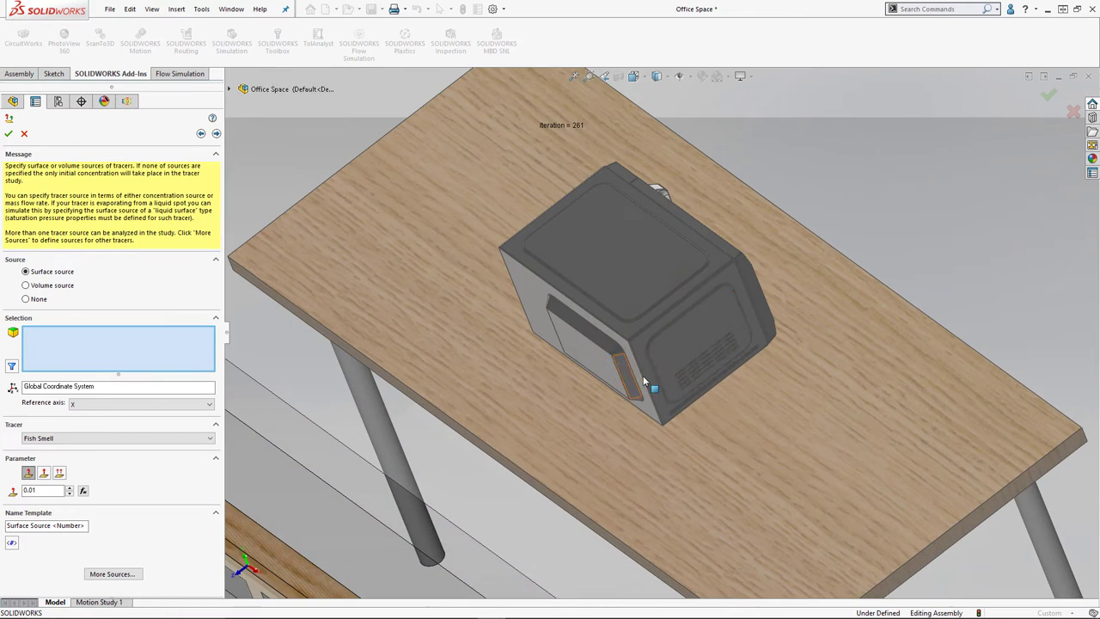
left_click(671, 349)
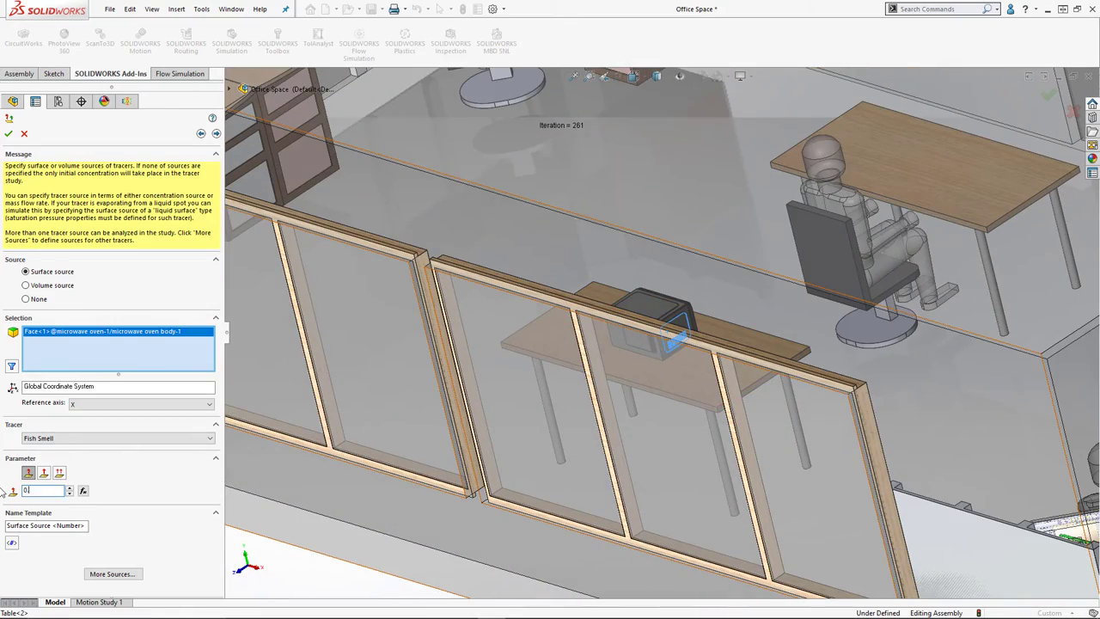
left_click(217, 134)
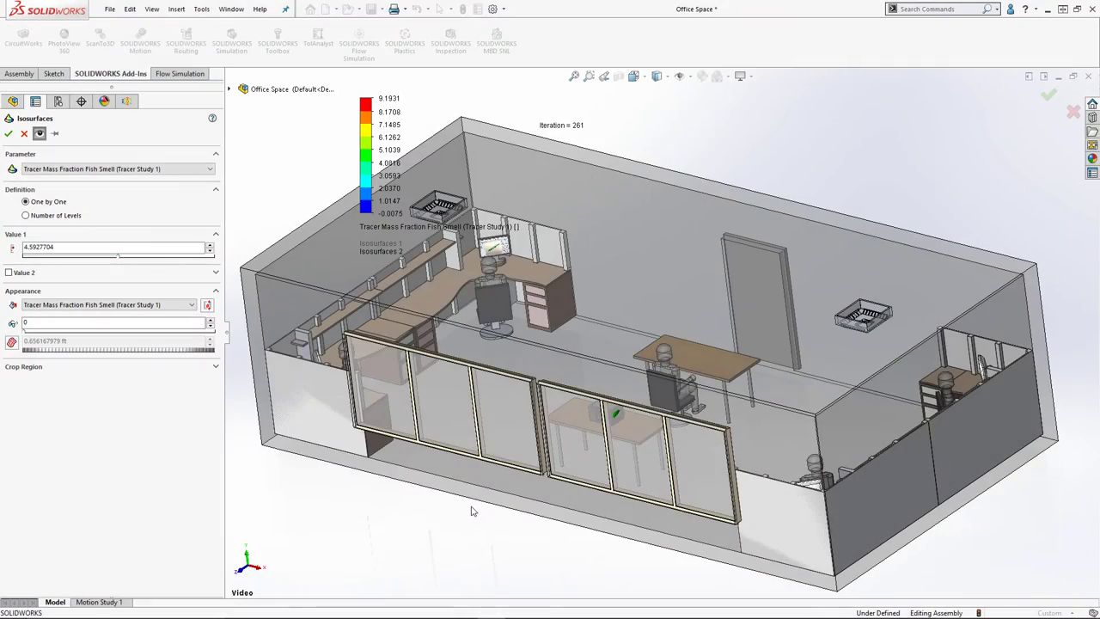
- Lower the Fish Smell isosurface value to 0.0752632596 to reveal the plume
middle_click_drag(475, 511, 326, 475)
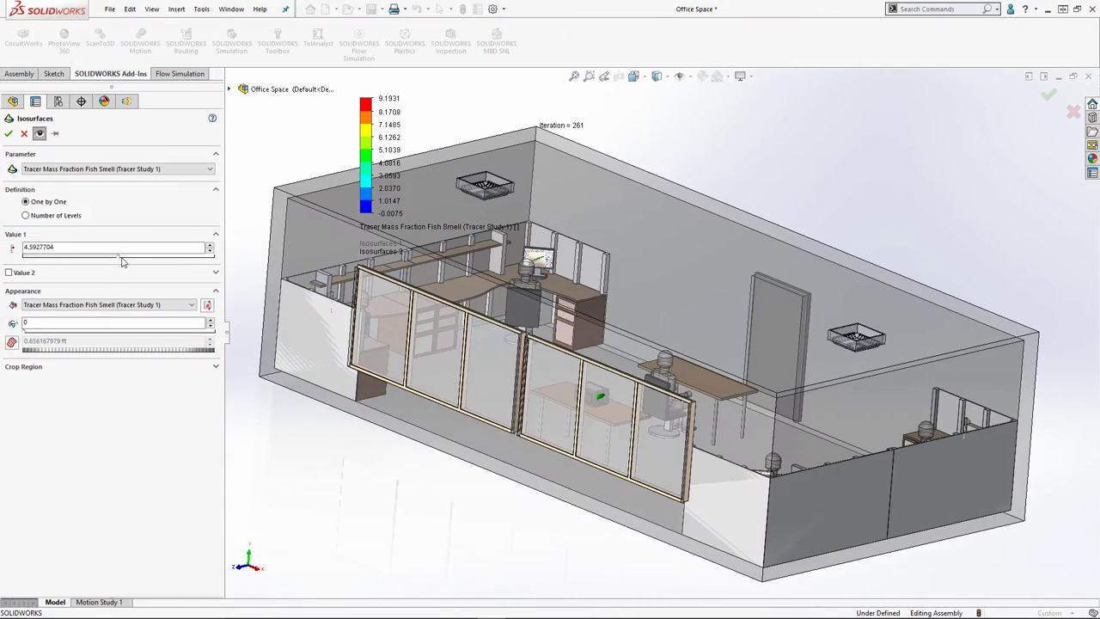
left_click_drag(69, 263, 26, 268)
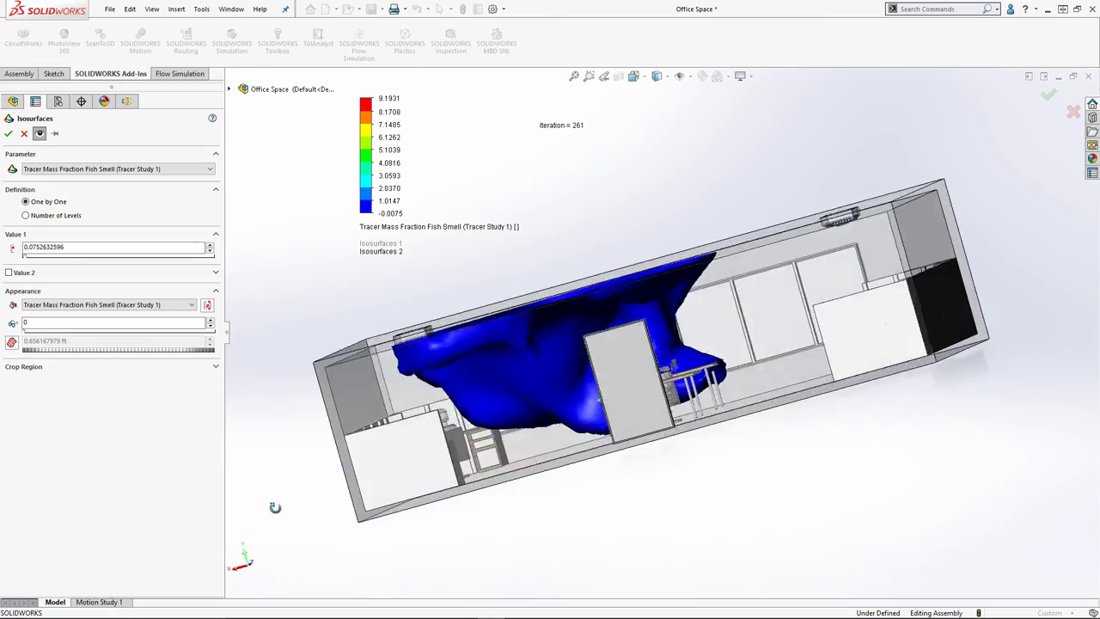